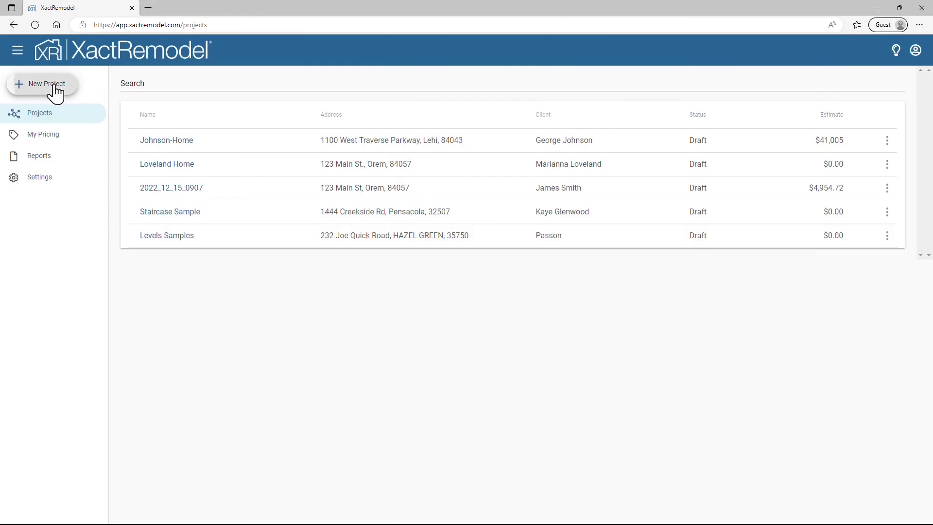
Create a new project and open its Client Info for editing
{"action": "left_click", "coordinate": [47, 84]}
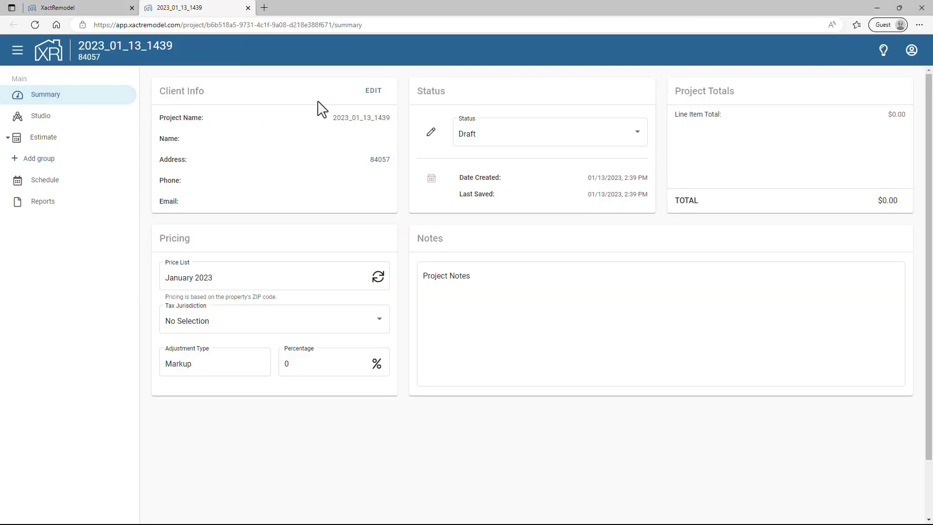
{"action": "left_click", "coordinate": [377, 96]}
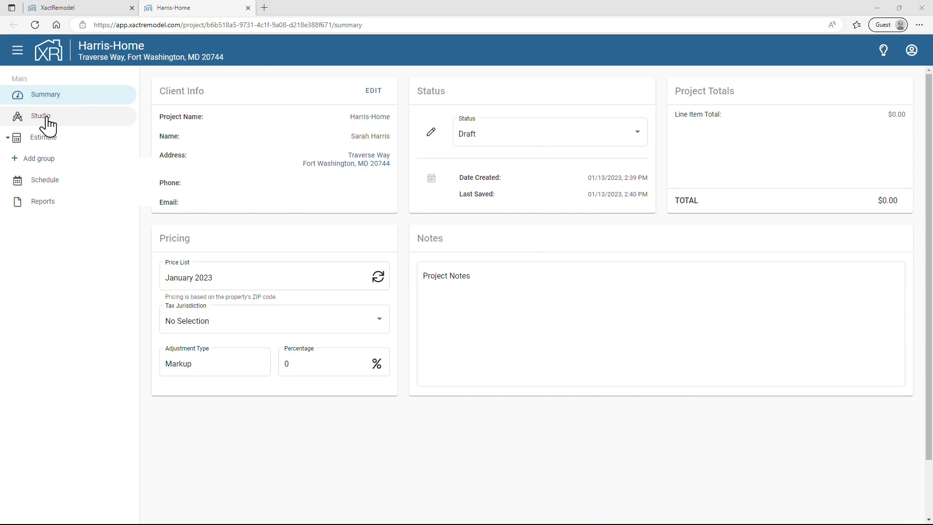
Open the Studio floor plan with the sidebar collapsed and the canvas full screen
{"action": "left_click", "coordinate": [48, 119]}
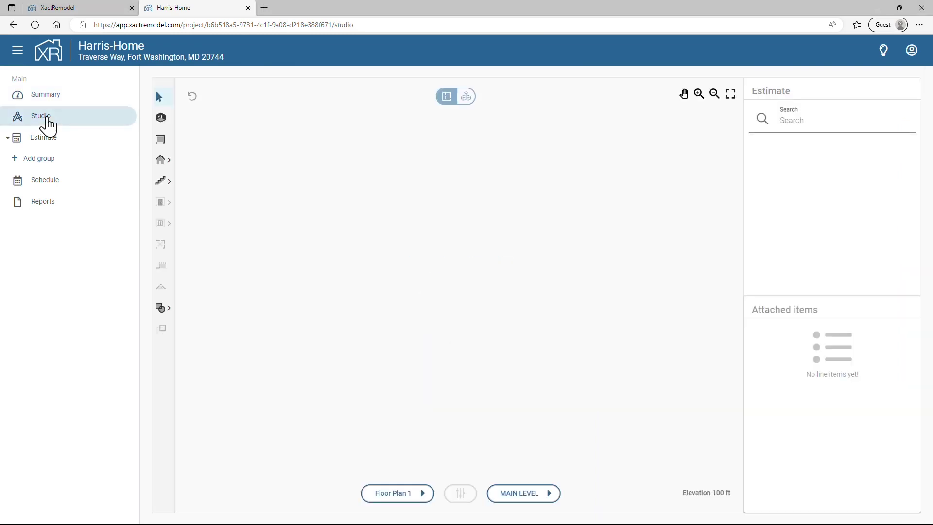
{"action": "left_click", "coordinate": [17, 50]}
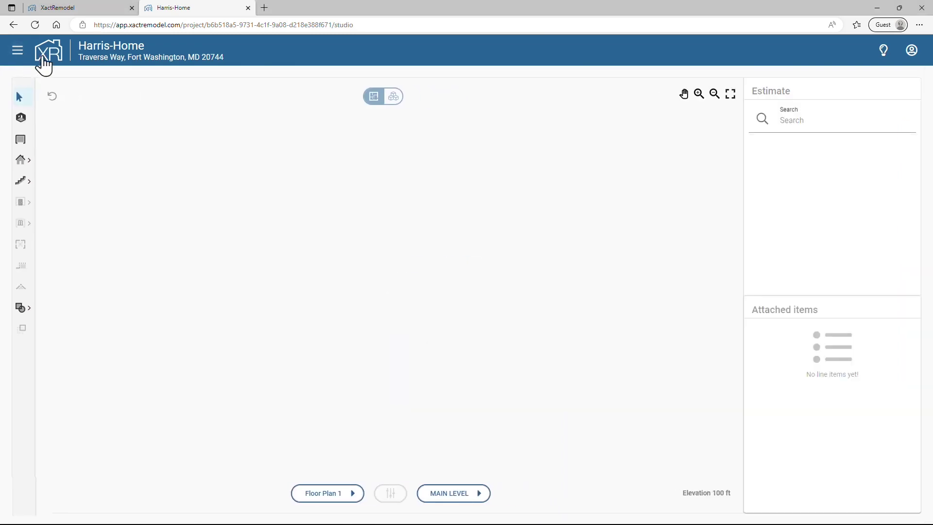
{"action": "left_click", "coordinate": [731, 95]}
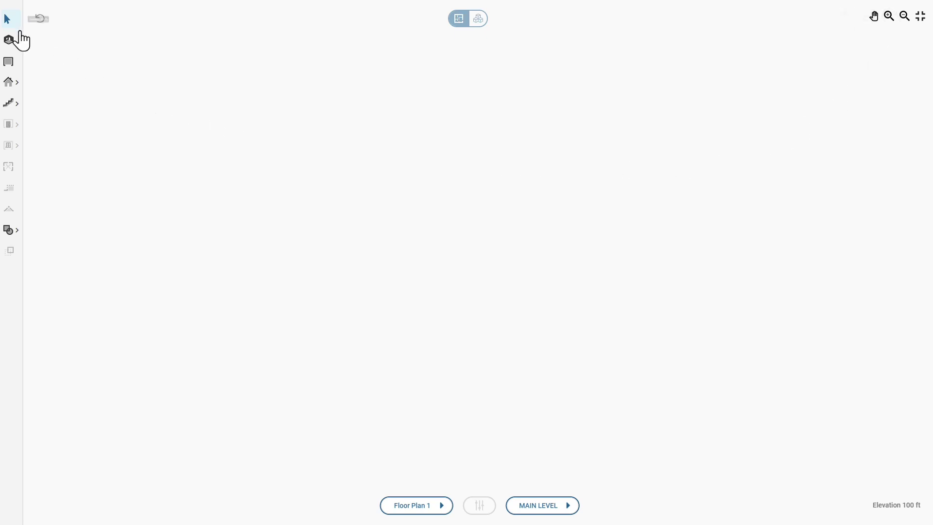
Draw a closed four-wall rectangular room about 25' by 28' 6"
{"action": "left_click", "coordinate": [18, 64]}
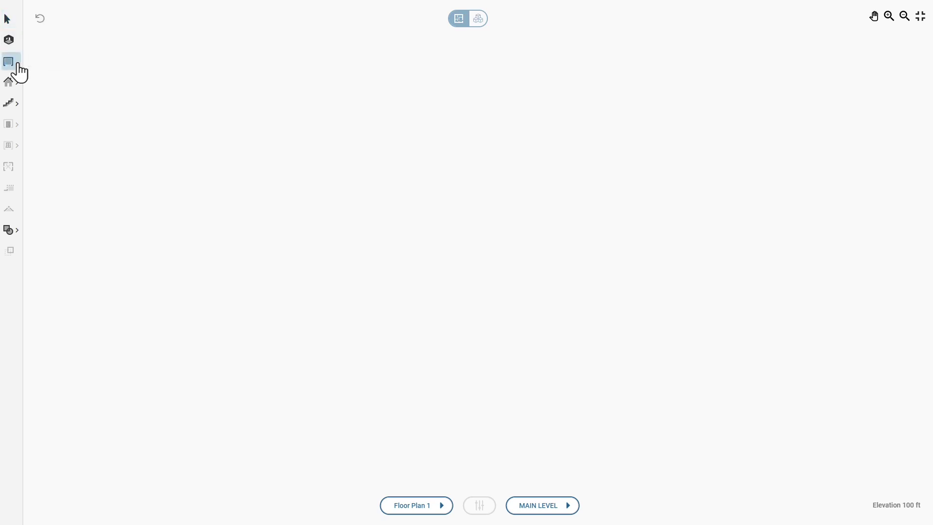
{"action": "left_click", "coordinate": [157, 153]}
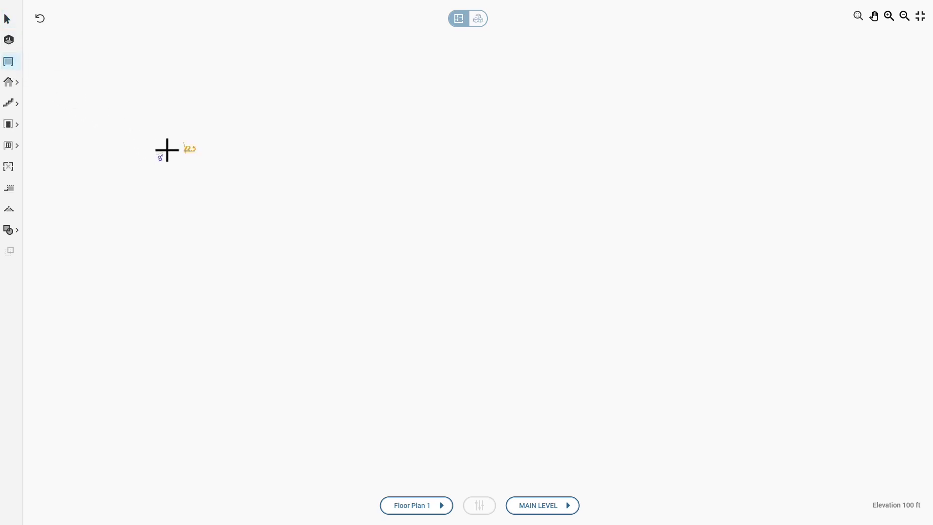
{"action": "left_click", "coordinate": [398, 152]}
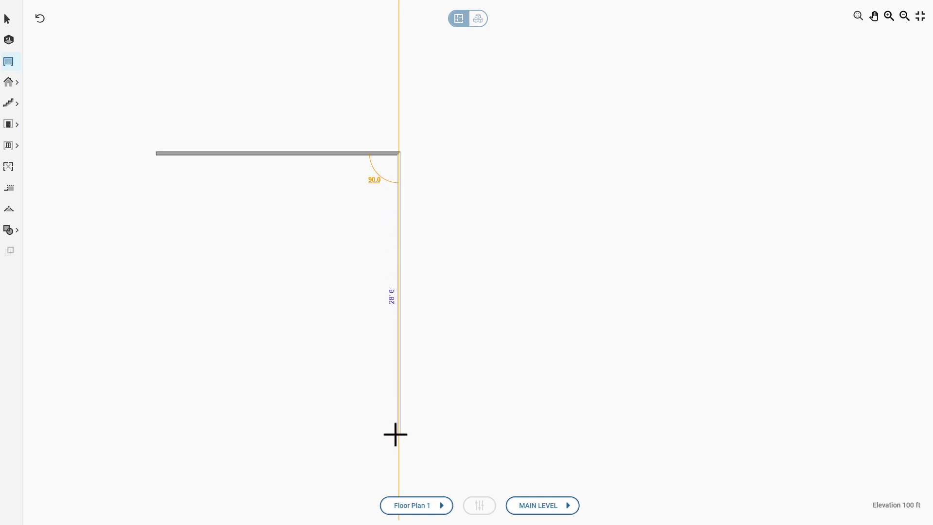
{"action": "left_click", "coordinate": [396, 434]}
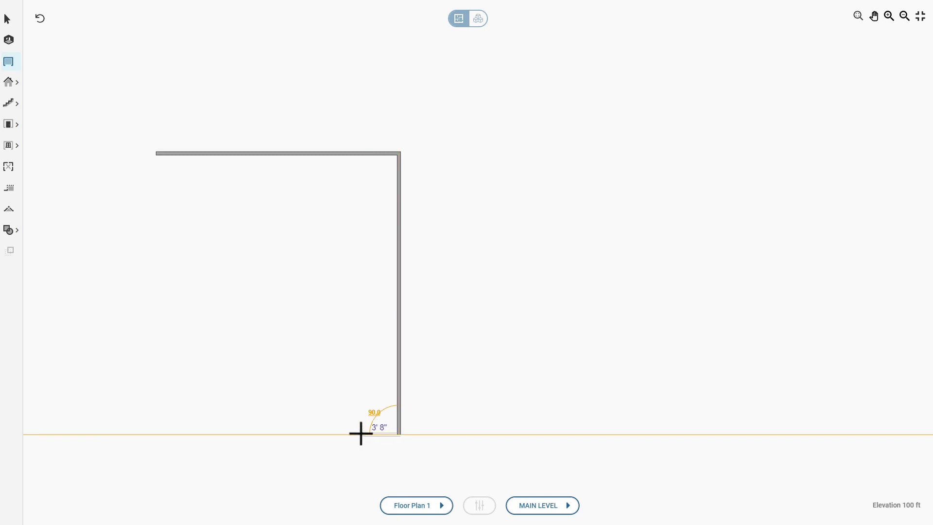
{"action": "left_click", "coordinate": [156, 434]}
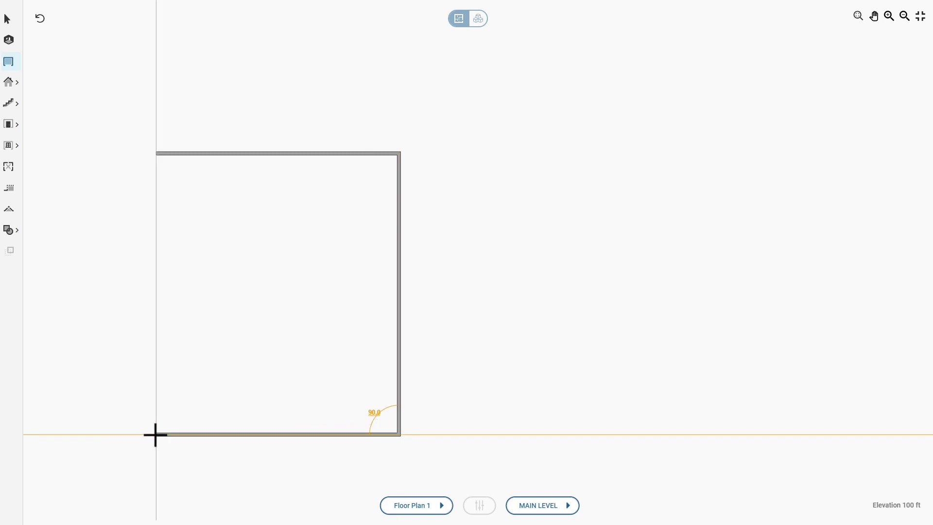
{"action": "left_click", "coordinate": [159, 154]}
Rename the new room from Room1 to Garage
{"action": "left_click", "coordinate": [275, 292]}
{"action": "left_click", "coordinate": [275, 291]}
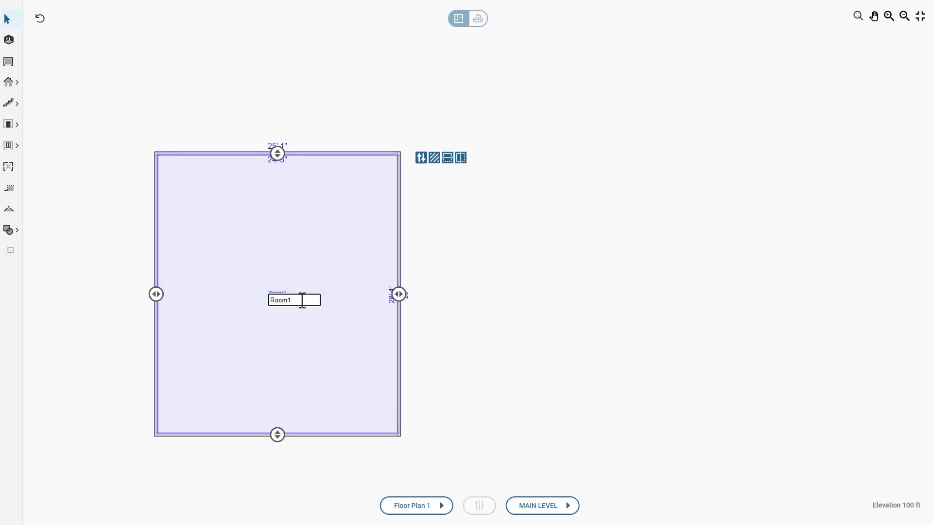
{"action": "key", "text": "BackSpace"}
{"action": "key", "text": "BackSpace"}
{"action": "key", "text": "BackSpace"}
{"action": "key", "text": "BackSpace"}
{"action": "key", "text": "BackSpace"}
{"action": "type", "text": "Ga"}
{"action": "left_click", "coordinate": [289, 344]}
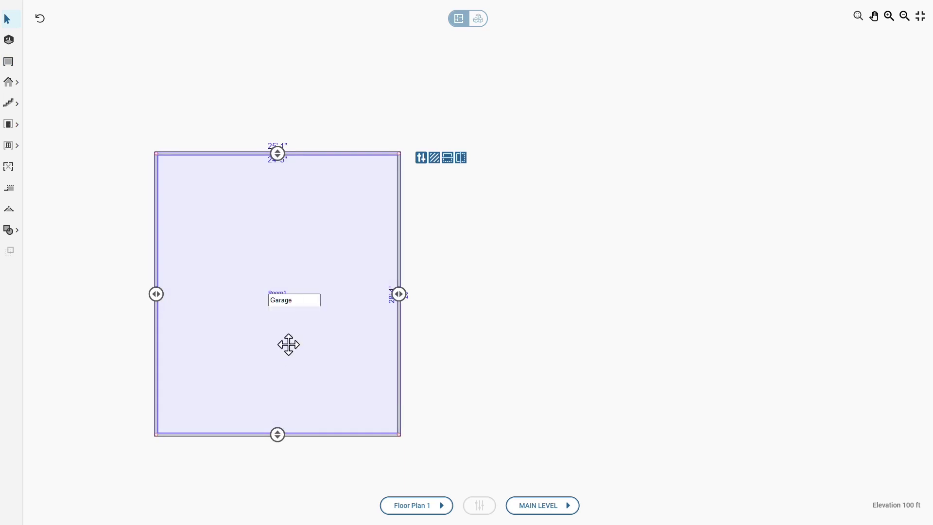
{"action": "key", "text": "Return"}
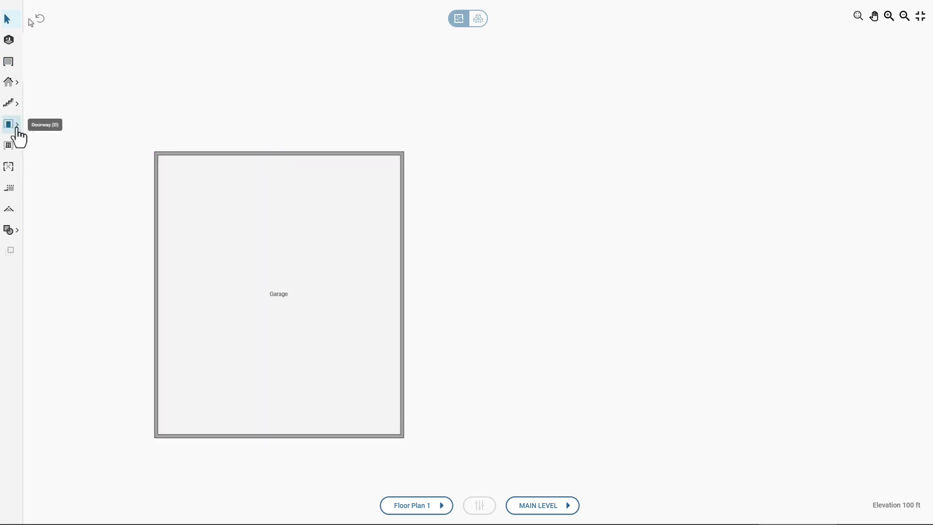
Place a 16' overhead door in the Garage's bottom wall
{"action": "left_click", "coordinate": [18, 137]}
{"action": "left_click", "coordinate": [62, 218]}
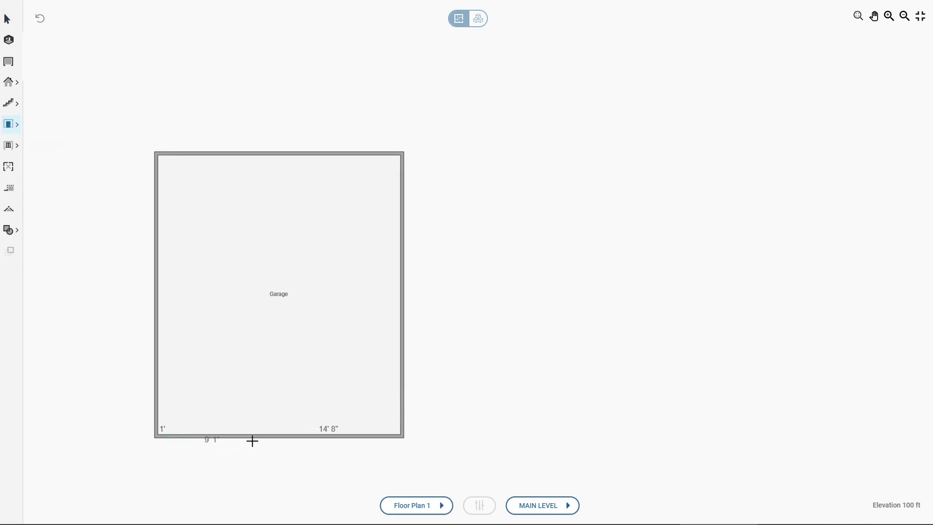
{"action": "left_click", "coordinate": [320, 435]}
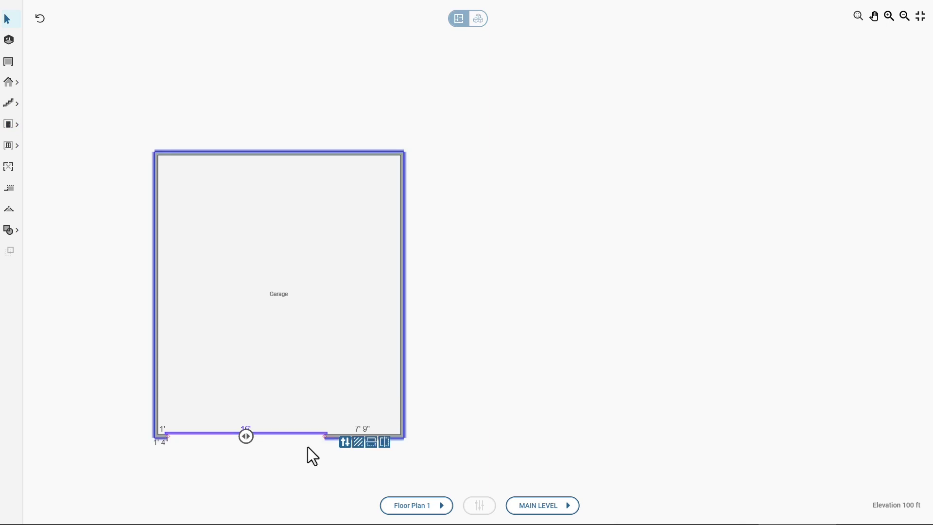
Set the overhead door's style to Paneled in its properties
{"action": "left_click", "coordinate": [345, 442]}
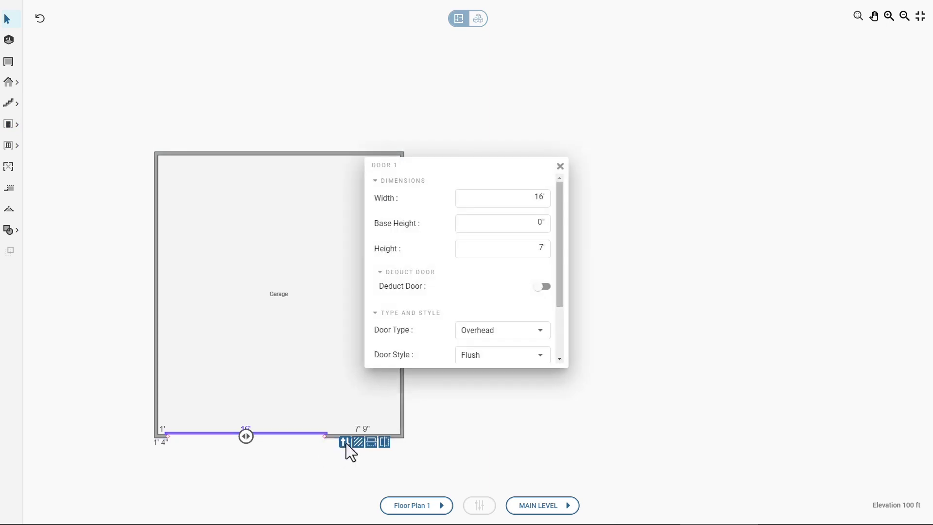
{"action": "left_click_drag", "start_coordinate": [561, 281], "coordinate": [562, 357]}
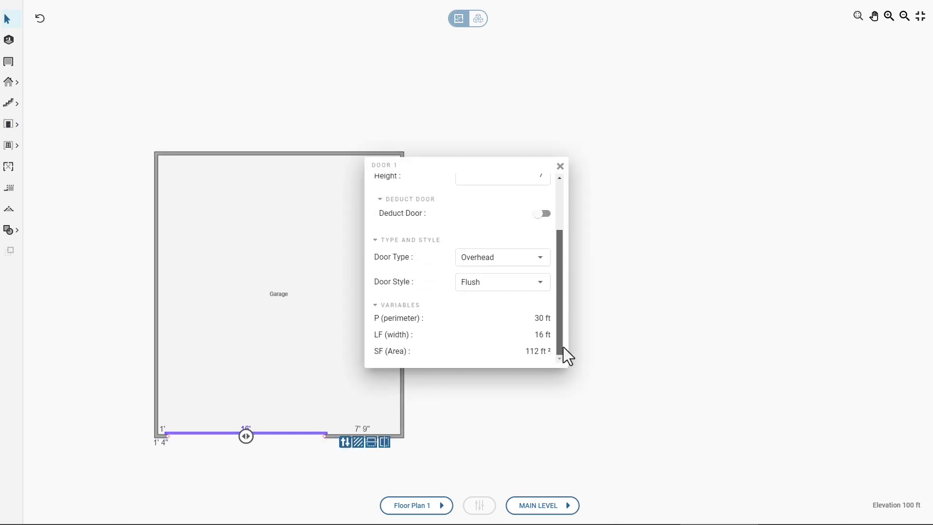
{"action": "left_click", "coordinate": [538, 285]}
{"action": "left_click", "coordinate": [494, 314]}
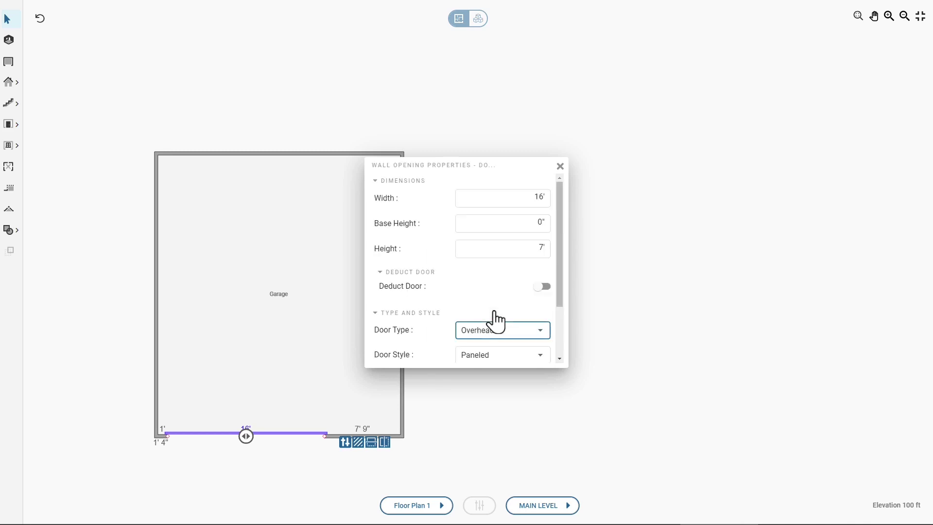
{"action": "left_click_drag", "start_coordinate": [561, 295], "coordinate": [565, 360]}
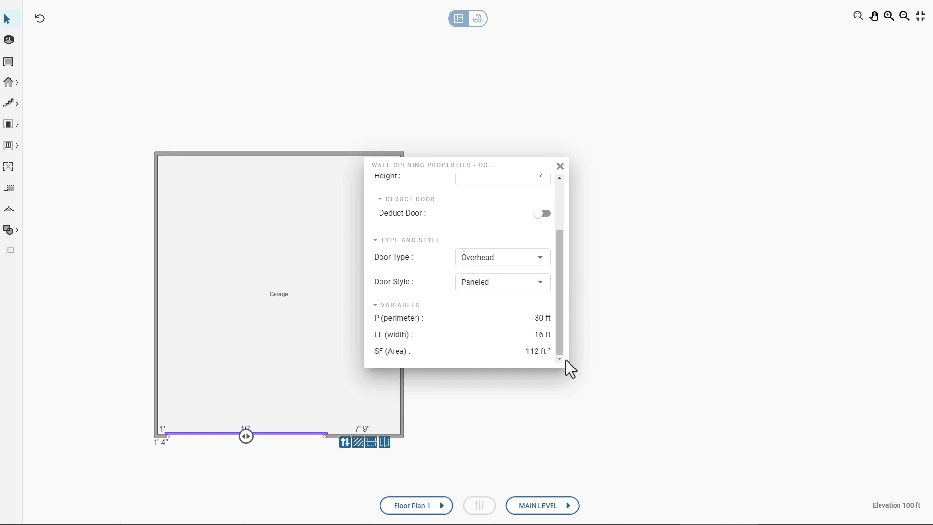
{"action": "left_click", "coordinate": [560, 167]}
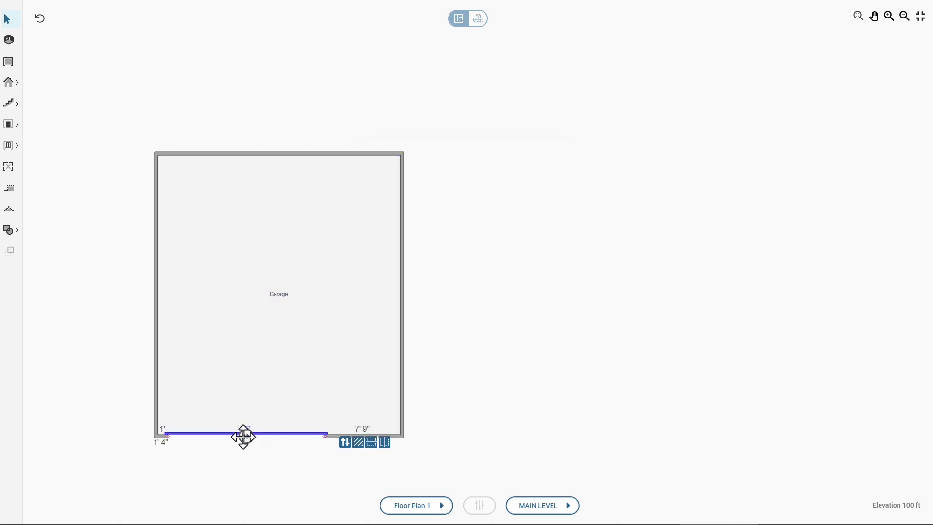
Slide the overhead door right to about 6' 1" from the left corner
{"action": "left_click_drag", "start_coordinate": [243, 437], "coordinate": [296, 446]}
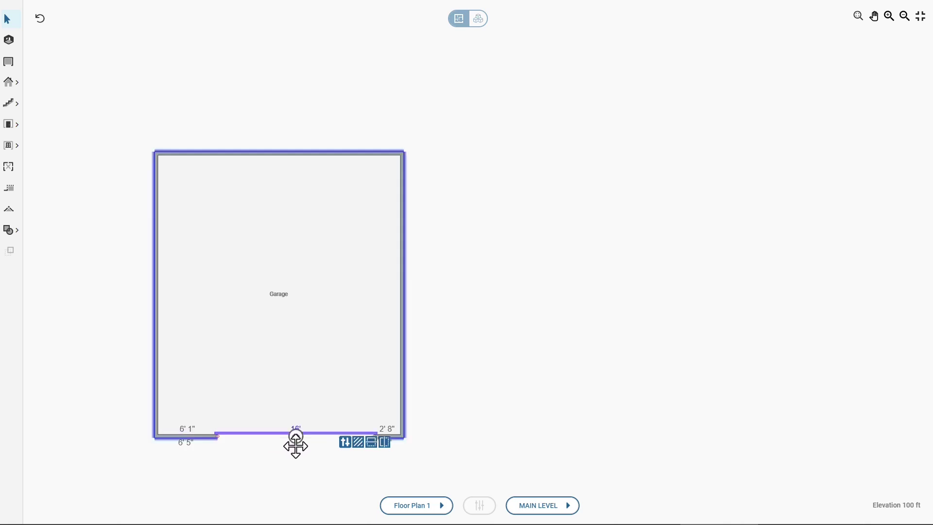
{"action": "left_click", "coordinate": [297, 477]}
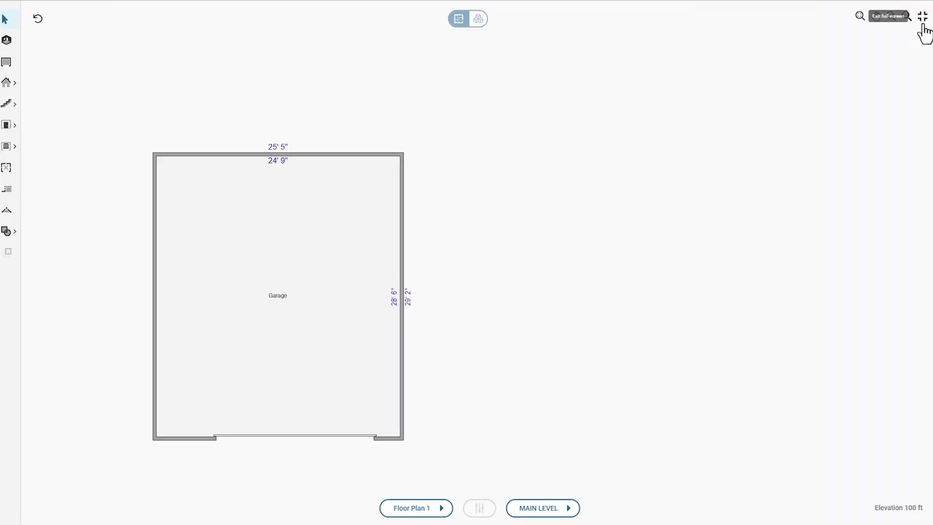
Leave full screen and open the Floor Plan 1 estimate group
{"action": "left_click", "coordinate": [922, 17]}
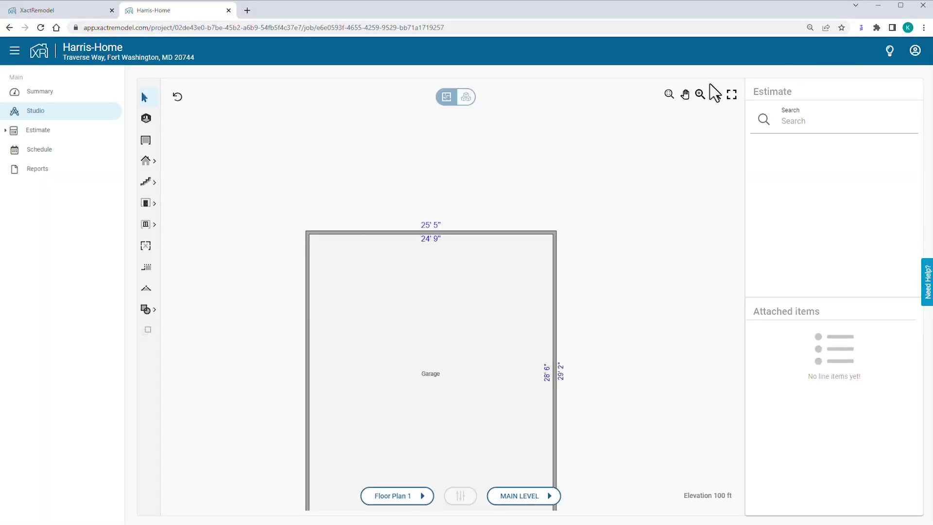
{"action": "left_click", "coordinate": [79, 140]}
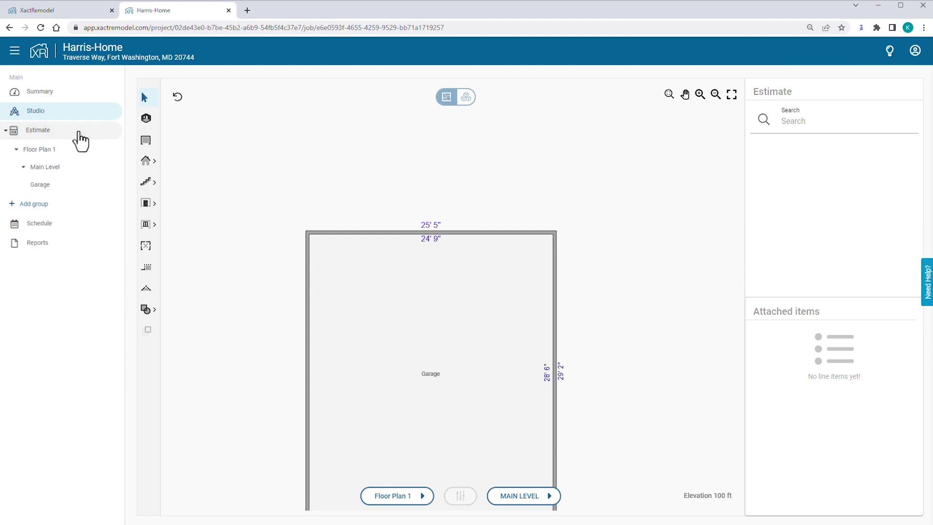
{"action": "left_click", "coordinate": [38, 152]}
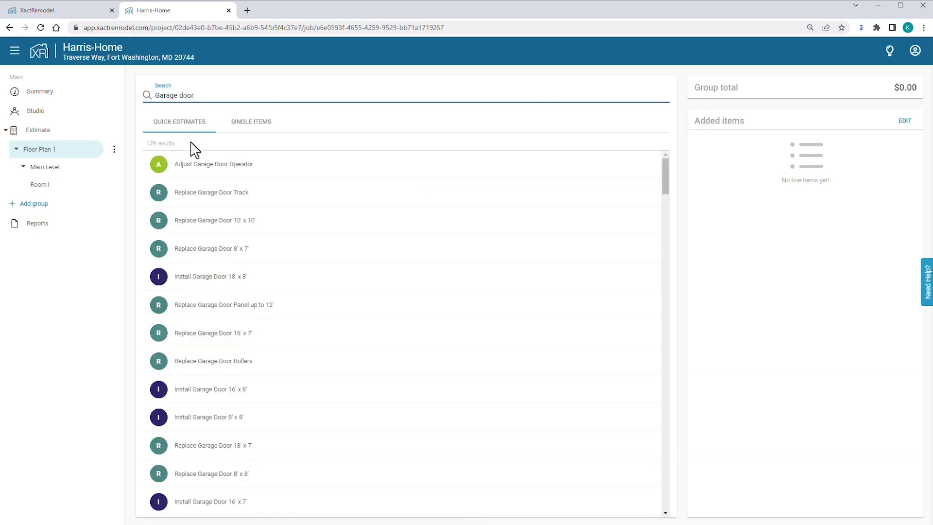
Add the Install Garage Door 16' x 8' item at High quality, totalling $3,119.84
{"action": "left_click", "coordinate": [235, 393]}
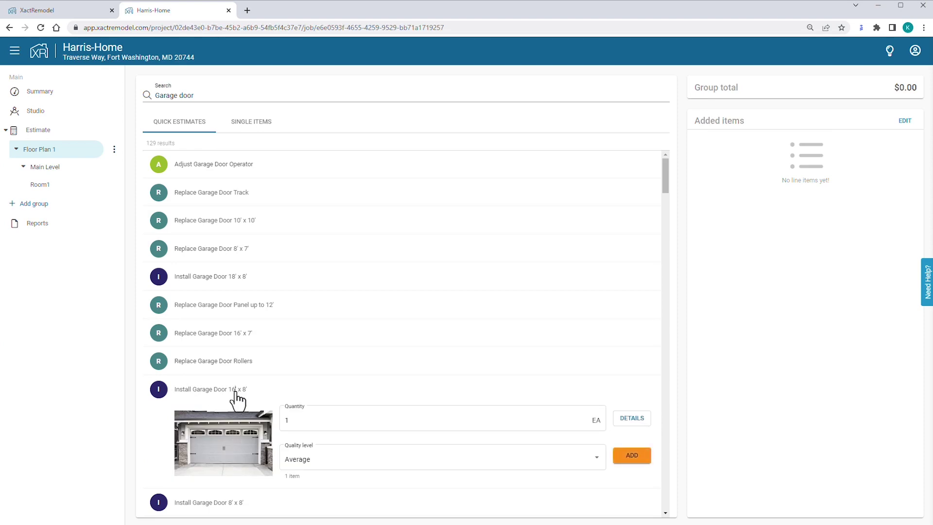
{"action": "left_click", "coordinate": [633, 419]}
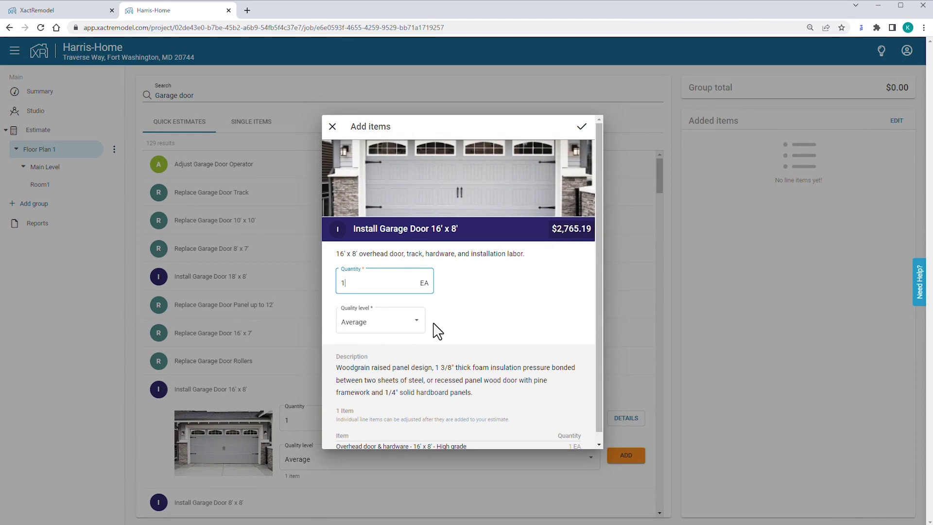
{"action": "left_click", "coordinate": [416, 325]}
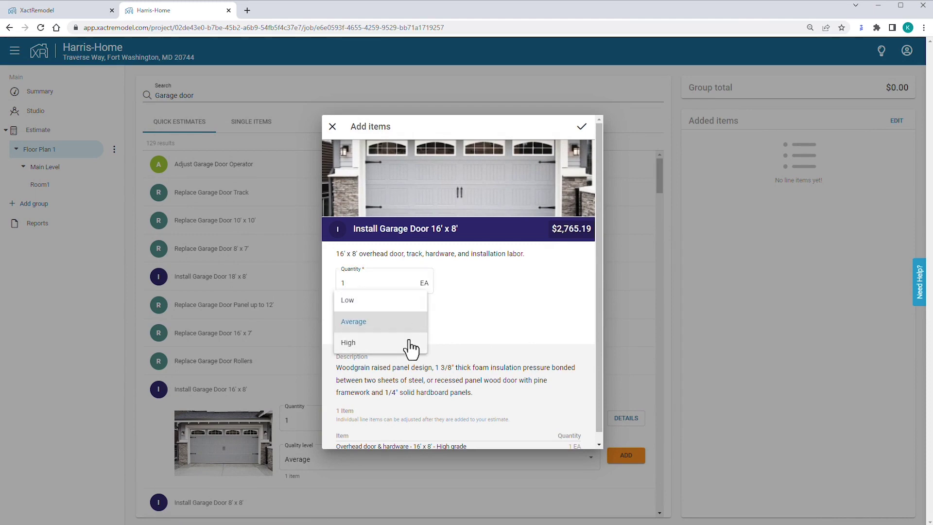
{"action": "left_click", "coordinate": [410, 345]}
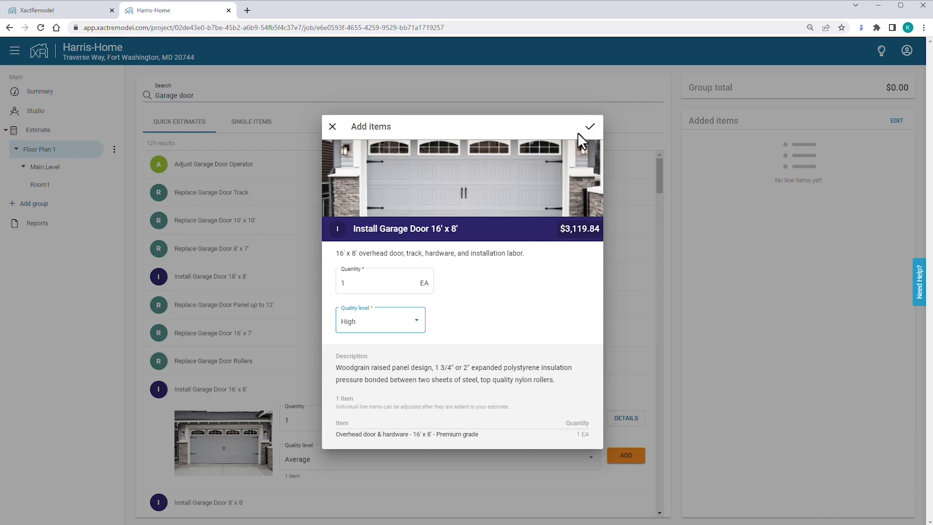
{"action": "left_click", "coordinate": [589, 127]}
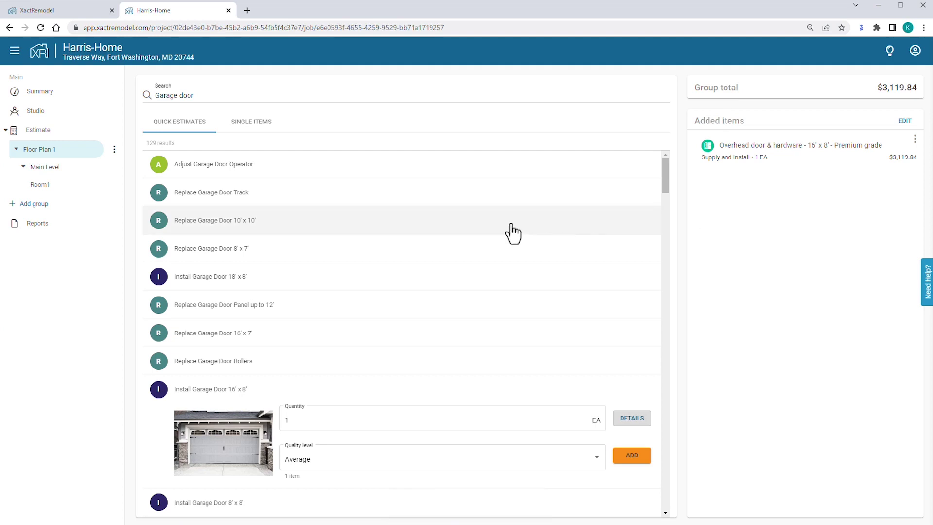
Add the Install Garage Door Opener/Operator item ($663.35) to the Floor Plan 1 estimate
{"action": "scroll", "coordinate": [503, 228], "scroll_direction": "down", "scroll_amount": 6}
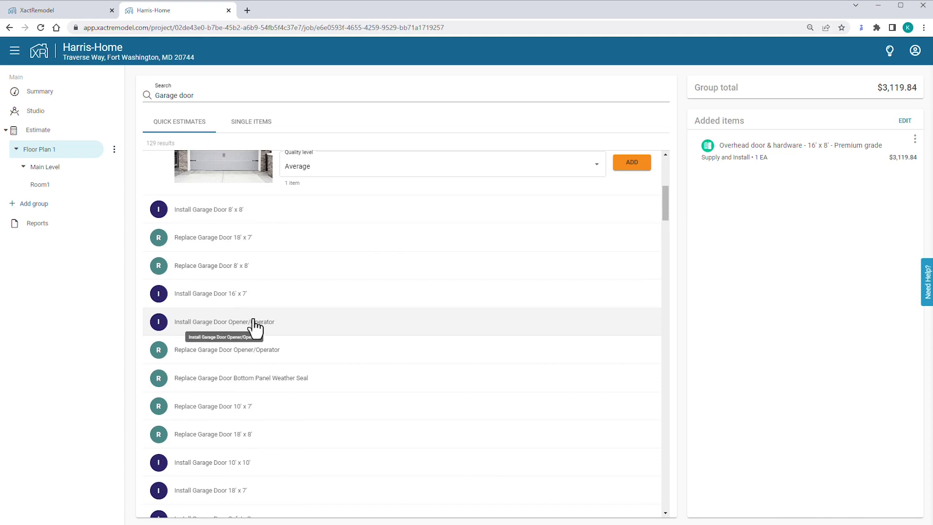
{"action": "left_click", "coordinate": [254, 323]}
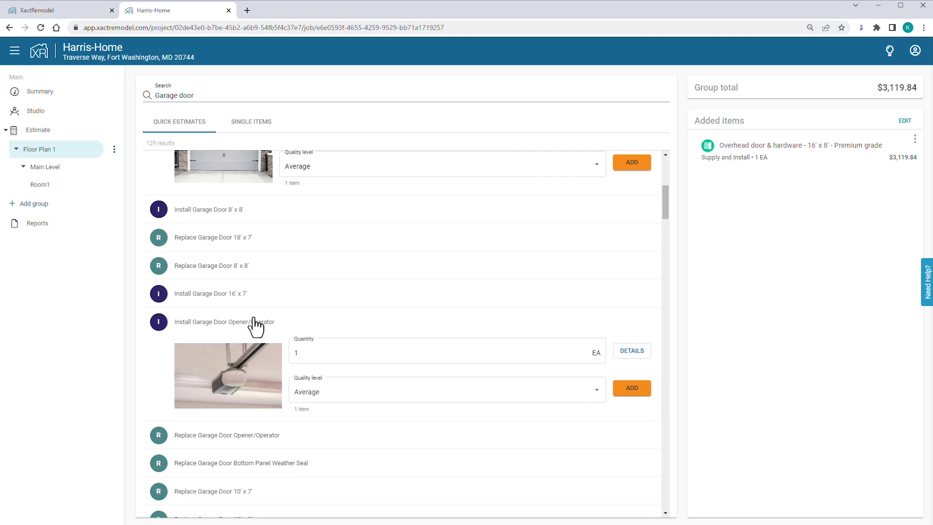
{"action": "left_click", "coordinate": [631, 352]}
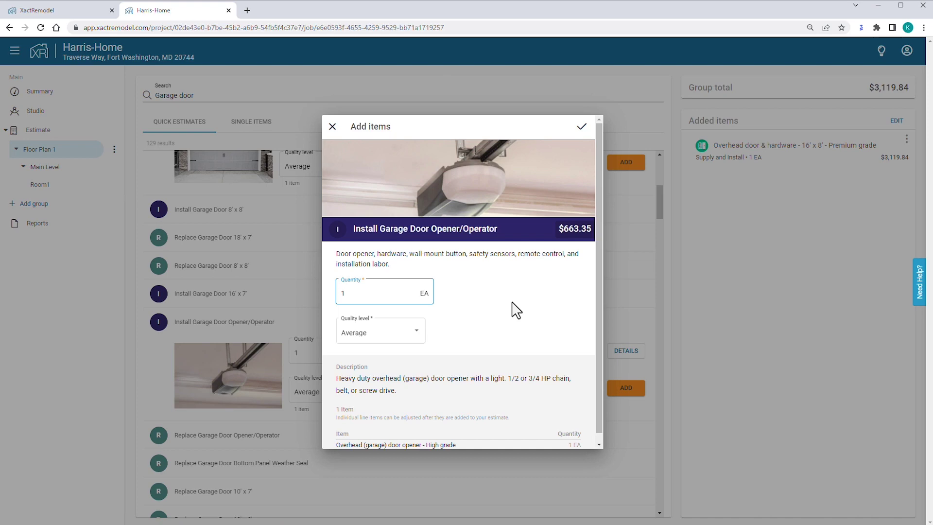
{"action": "left_click", "coordinate": [583, 130]}
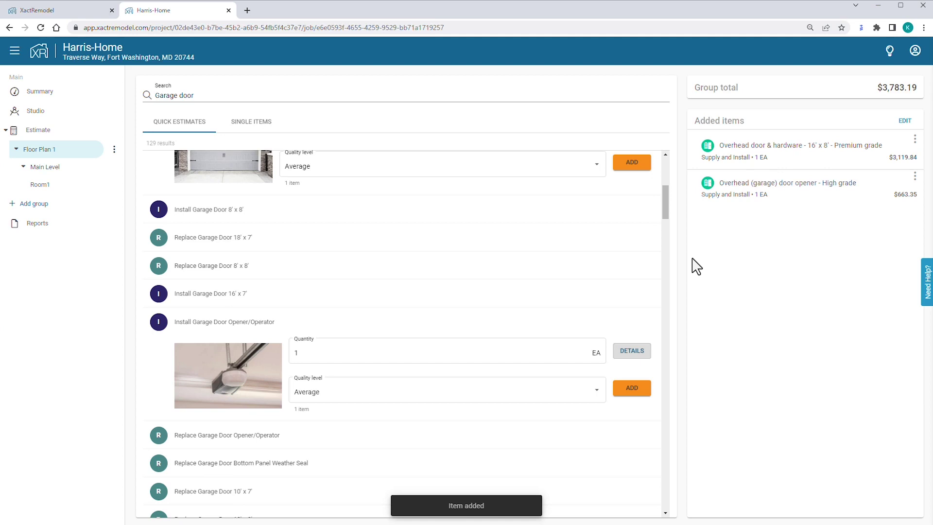
Search single items for 'paint gara' and add the double garage door opening & trim paint line ($216.09)
{"action": "left_click", "coordinate": [251, 122]}
{"action": "left_click_drag", "start_coordinate": [208, 94], "coordinate": [136, 96]}
{"action": "type", "text": "paint gara"}
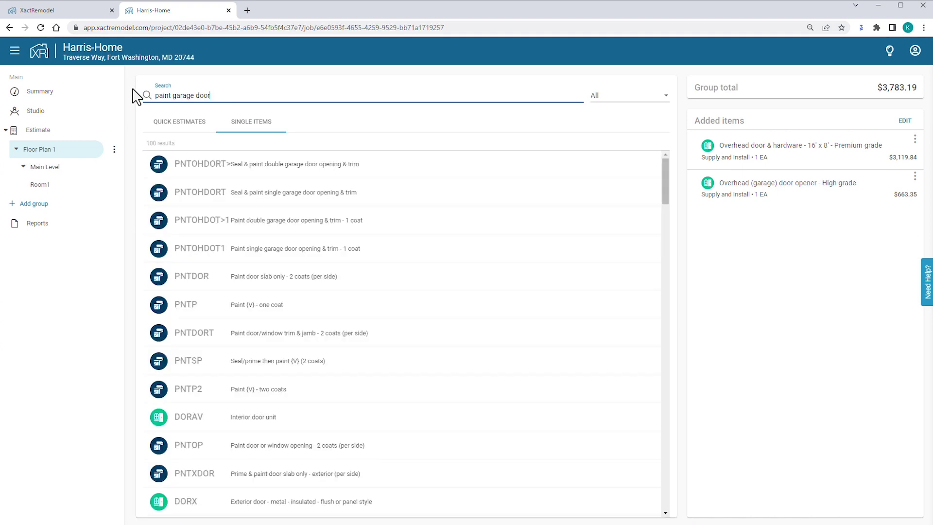
{"action": "left_click", "coordinate": [244, 166]}
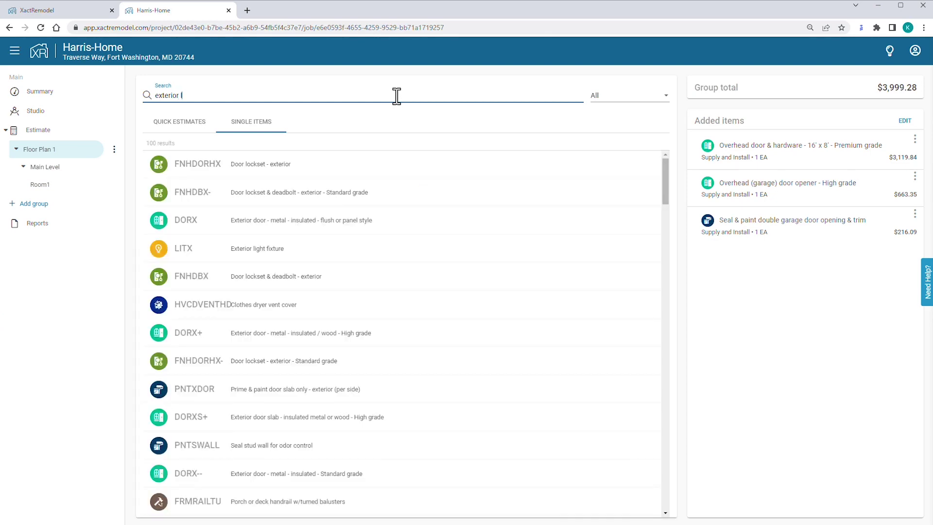
Add the LITX exterior light fixture with Install activity and quantity 2
{"action": "left_click", "coordinate": [248, 170]}
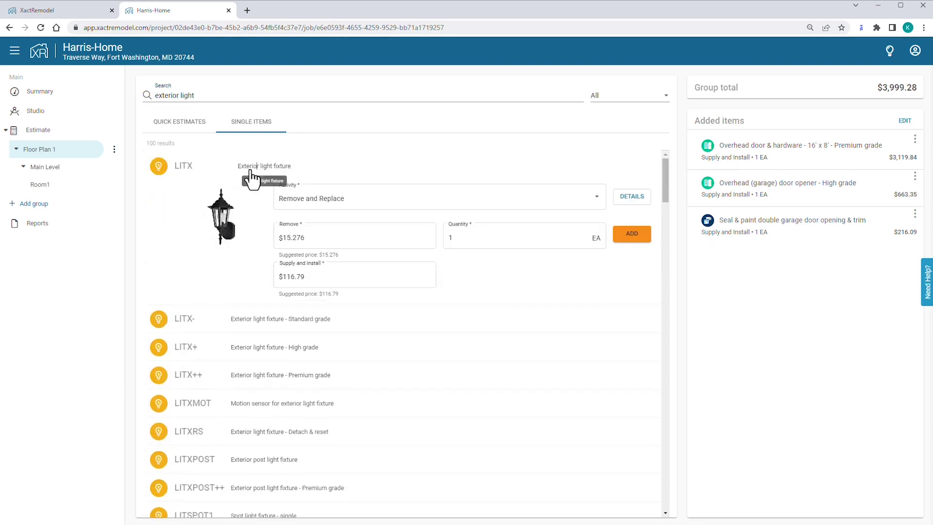
{"action": "left_click", "coordinate": [597, 201]}
{"action": "left_click", "coordinate": [488, 196]}
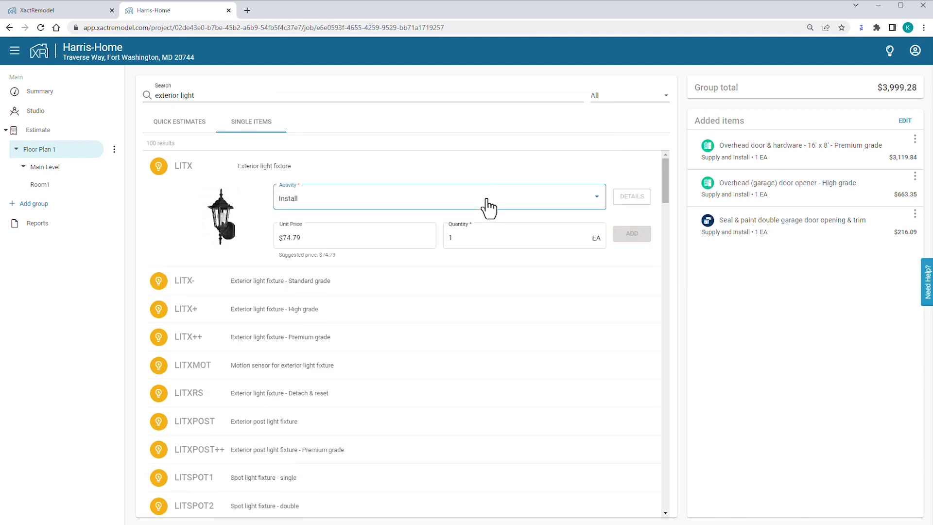
{"action": "left_click_drag", "start_coordinate": [470, 236], "coordinate": [443, 247]}
{"action": "type", "text": "2"}
{"action": "left_click", "coordinate": [630, 239]}
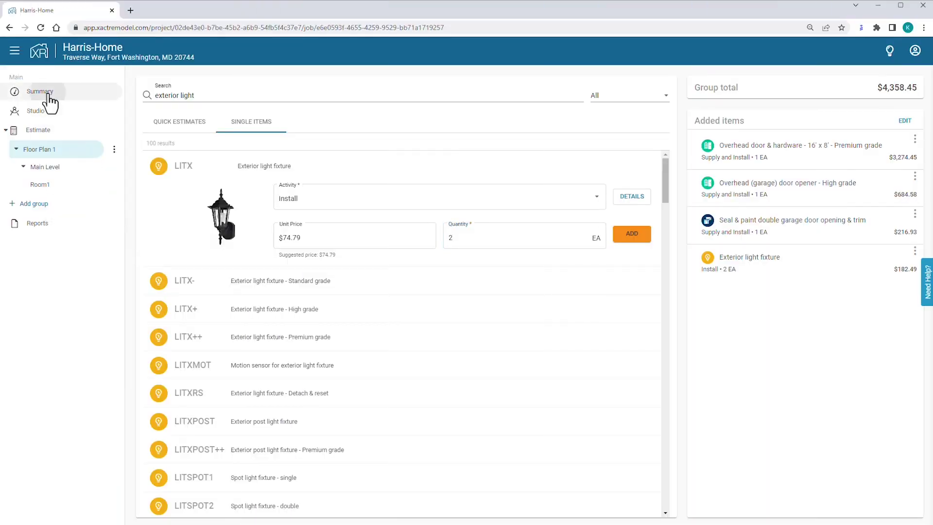
Review the project summary totals, then go to Reports
{"action": "left_click", "coordinate": [49, 96]}
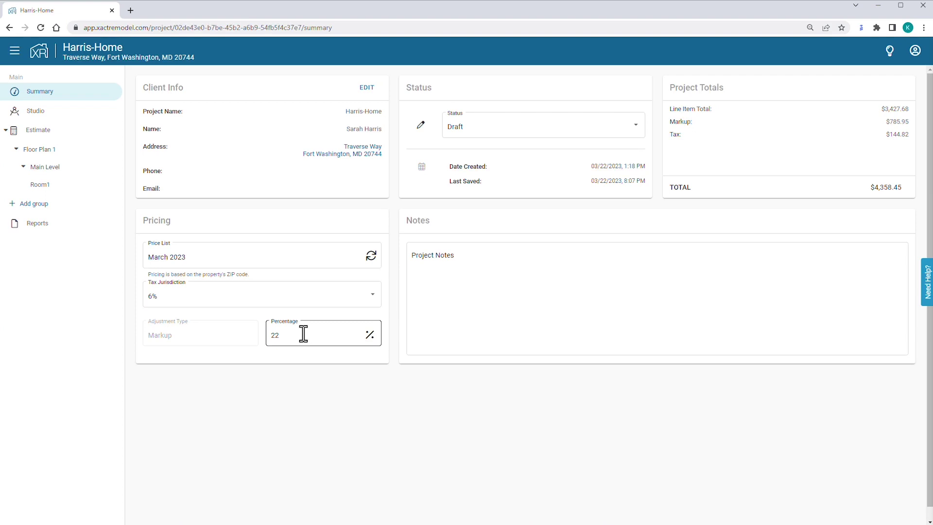
{"action": "left_click", "coordinate": [48, 226]}
Preview the Proposal report with Separate Sales Tax enabled, showing $4,213.63 subtotal, $144.82 tax, and $4,358.45 total
{"action": "left_click", "coordinate": [147, 180]}
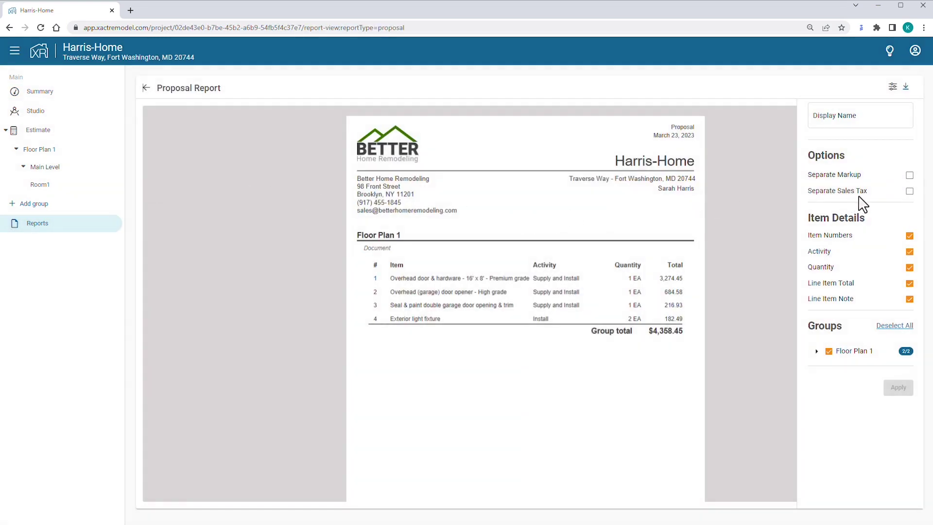
{"action": "left_click", "coordinate": [907, 191]}
{"action": "left_click", "coordinate": [899, 387]}
{"action": "scroll", "coordinate": [781, 341], "scroll_direction": "down", "scroll_amount": 7}
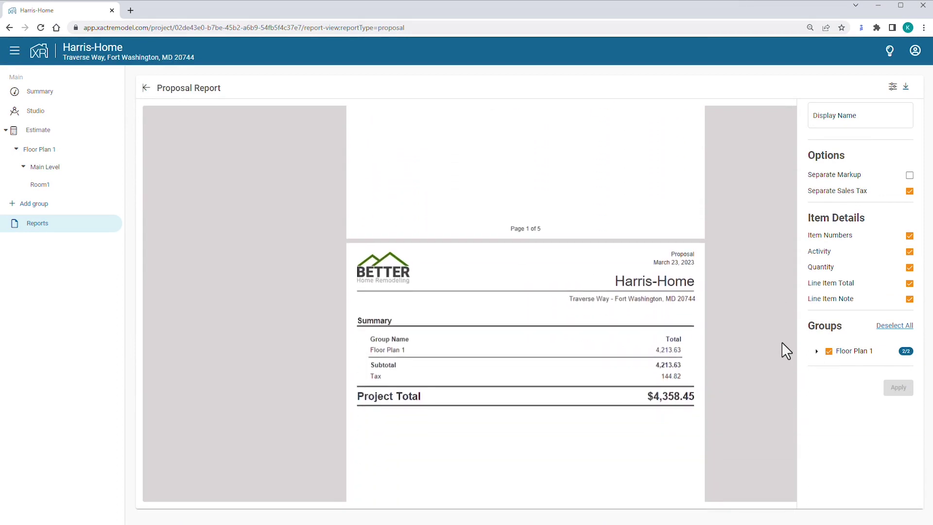